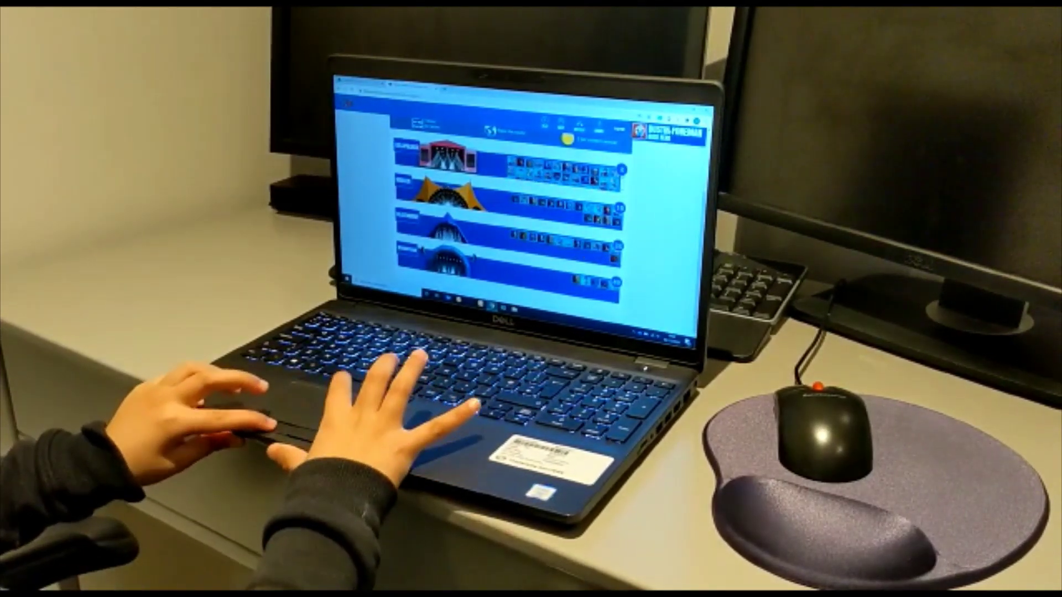
Bring up the account options while the Festival venue list is showing
left_click(668, 131)
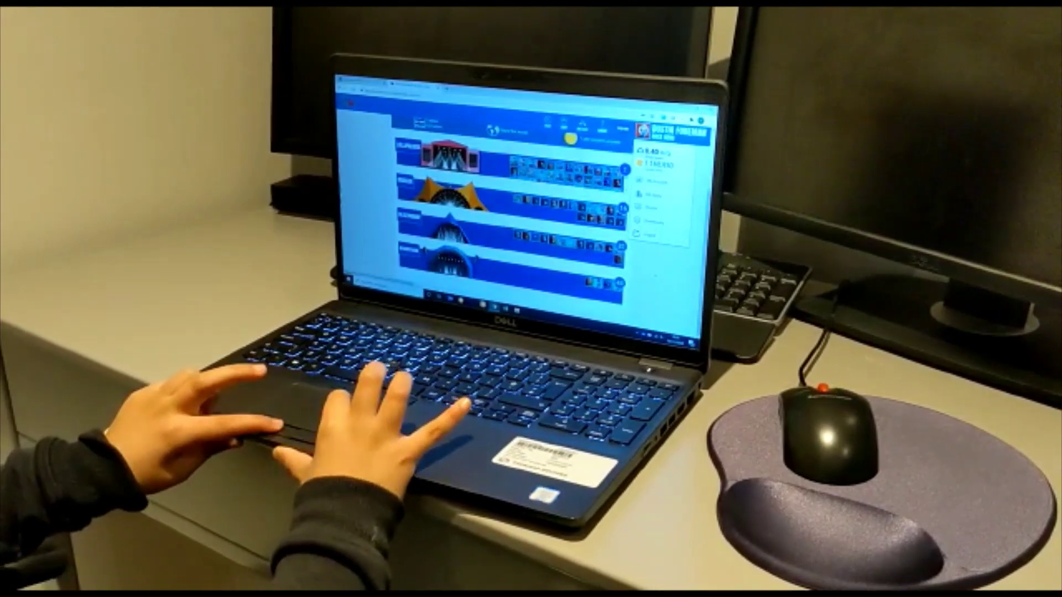
scroll(509, 216, "down", 3)
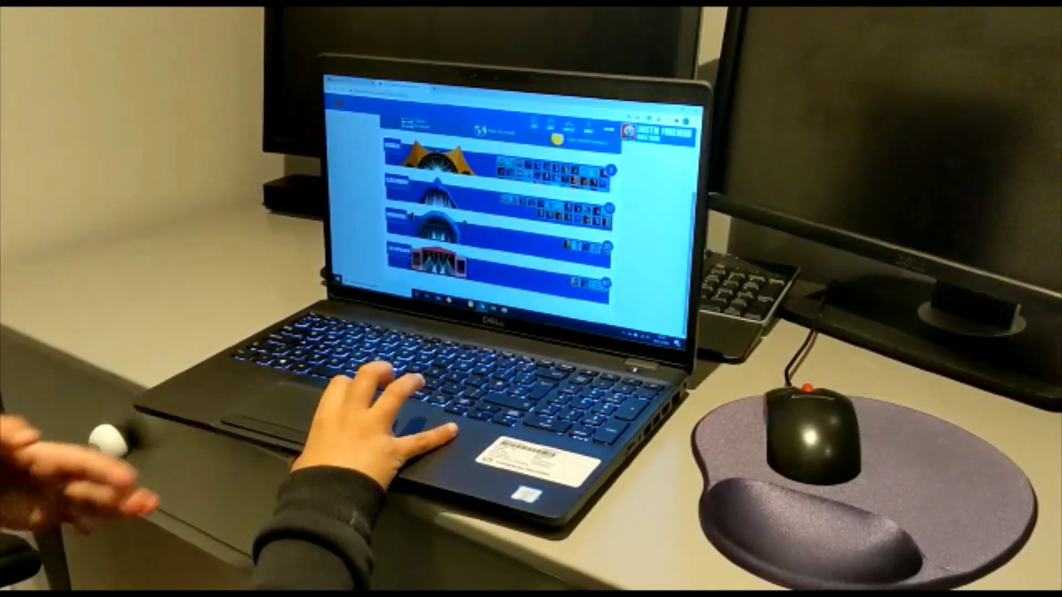
scroll(498, 216, "down", 3)
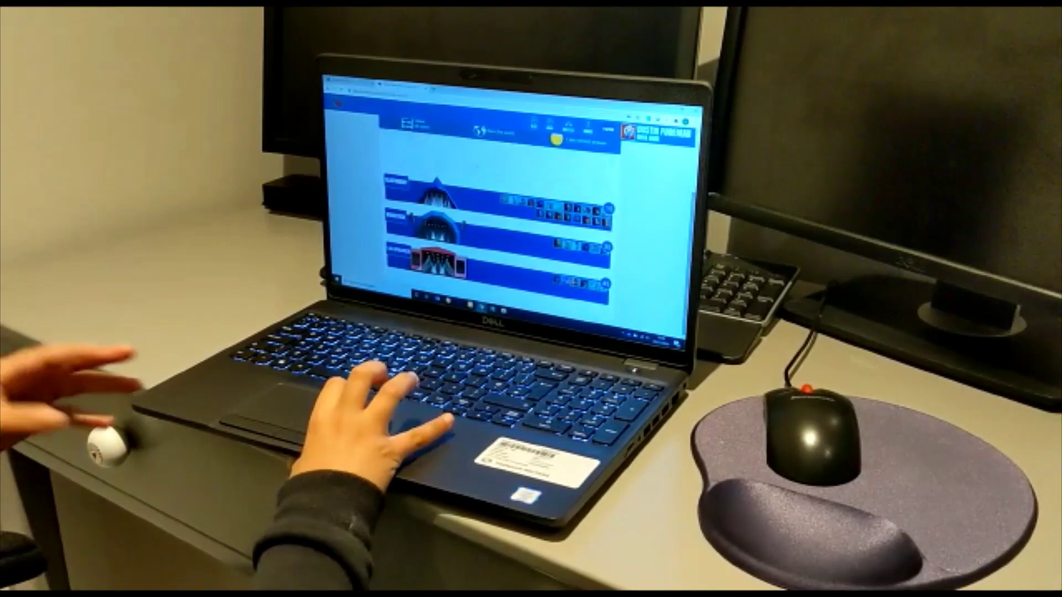